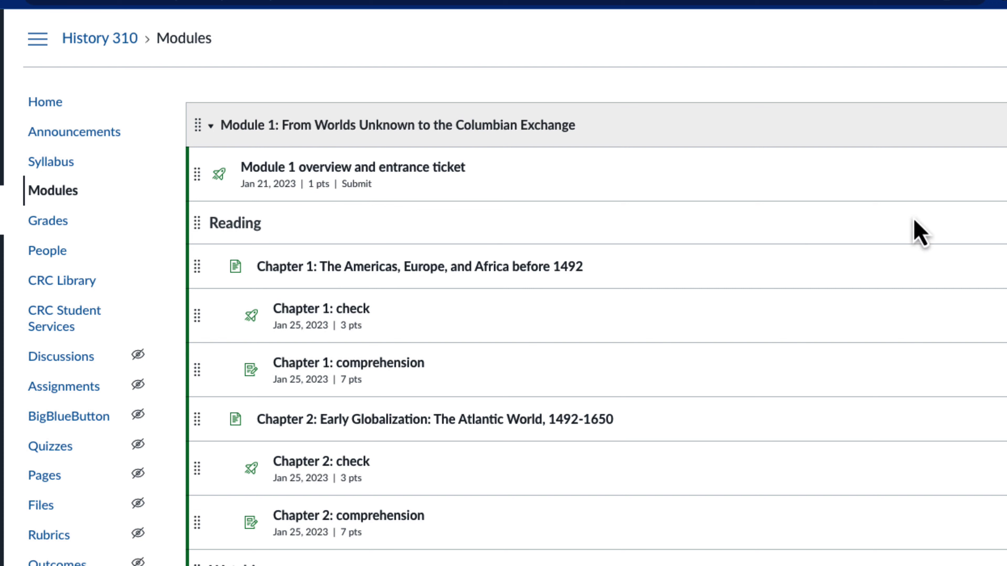
Clear Module 1's Jan 21, 2023 lock date and update the module.
left_click(978, 123)
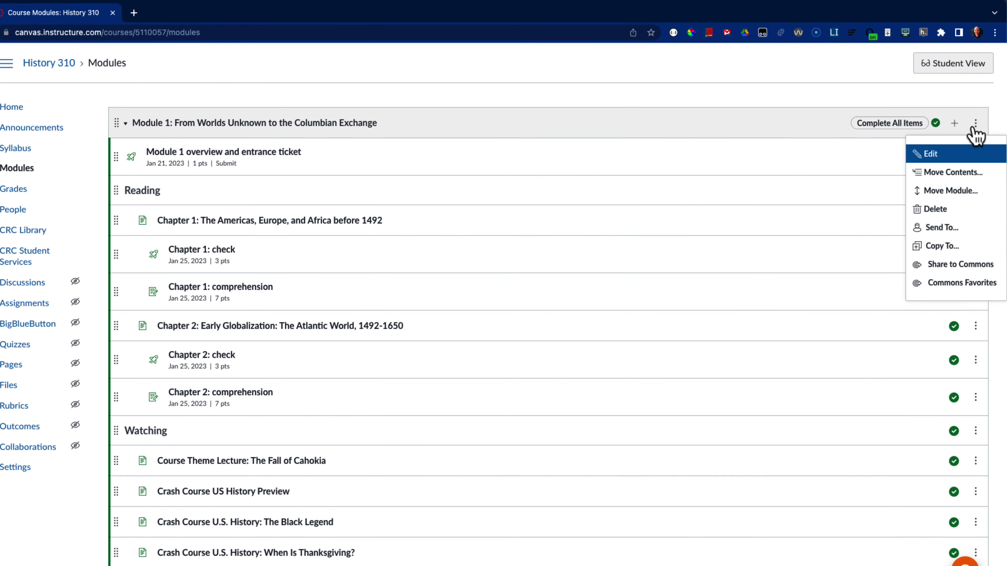
left_click(872, 151)
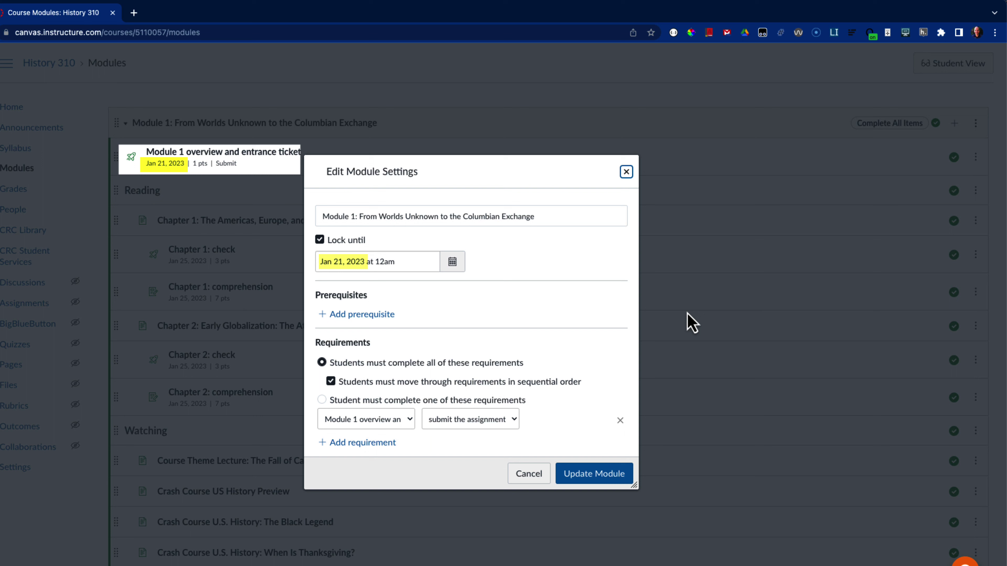
scroll(587, 352, "down", 1)
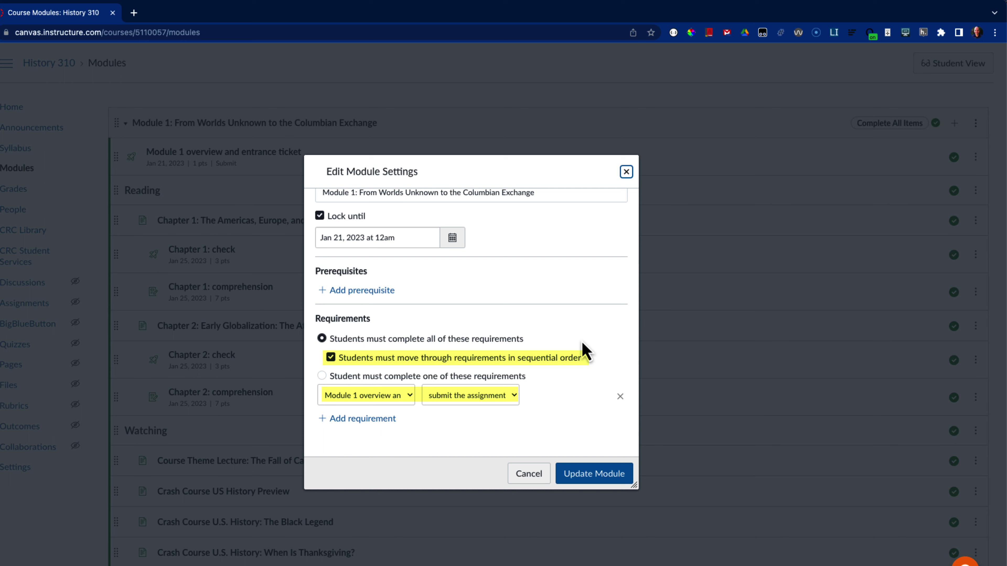
scroll(586, 351, "up", 1)
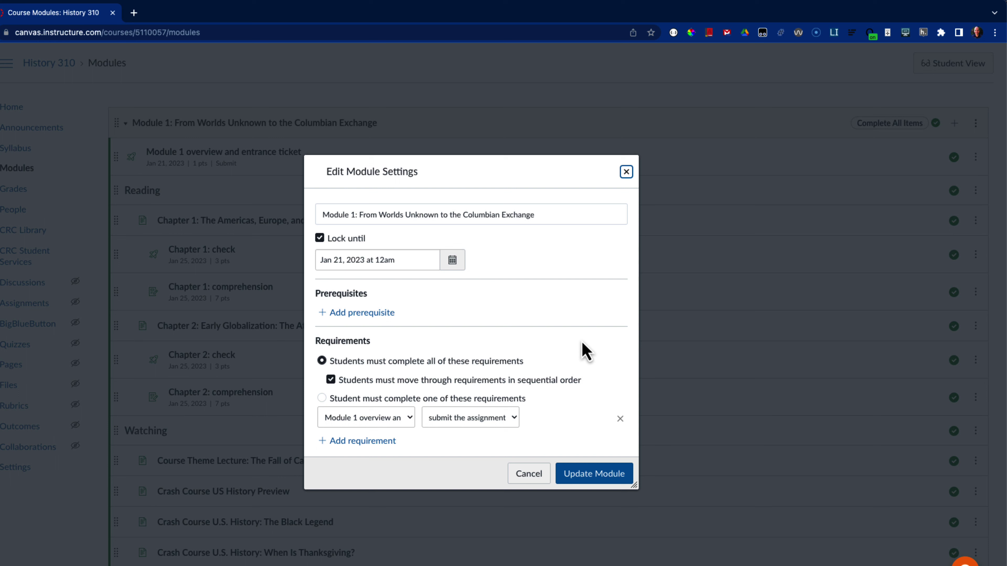
left_click(320, 238)
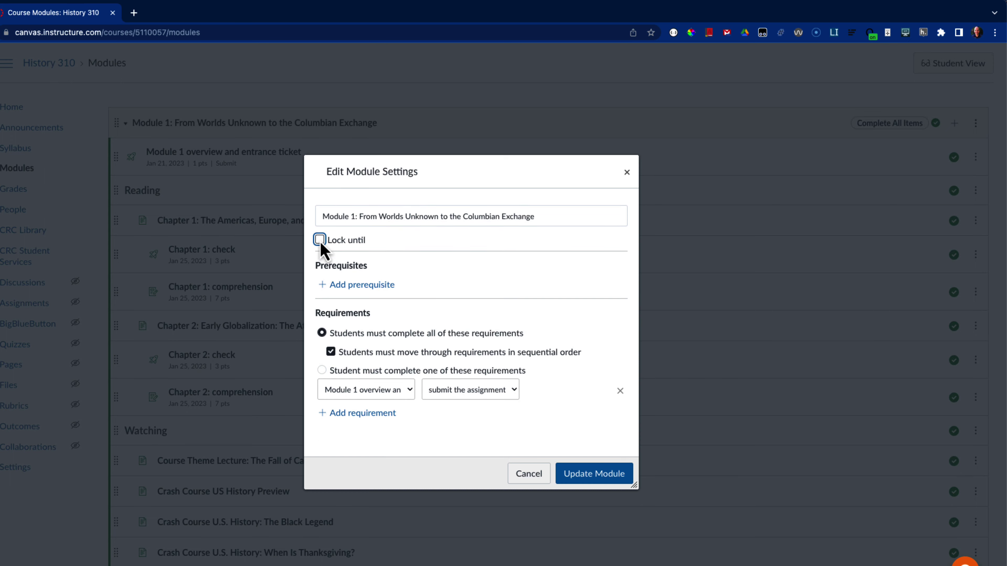
left_click(592, 479)
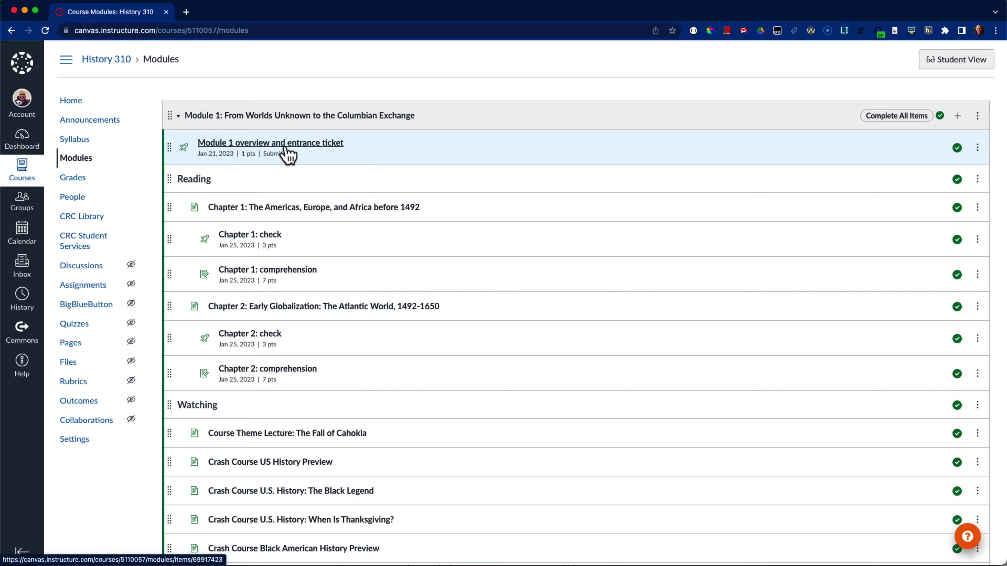
Set the entrance ticket quiz's Available from date to Jan 21, 2023 and save it.
left_click(284, 148)
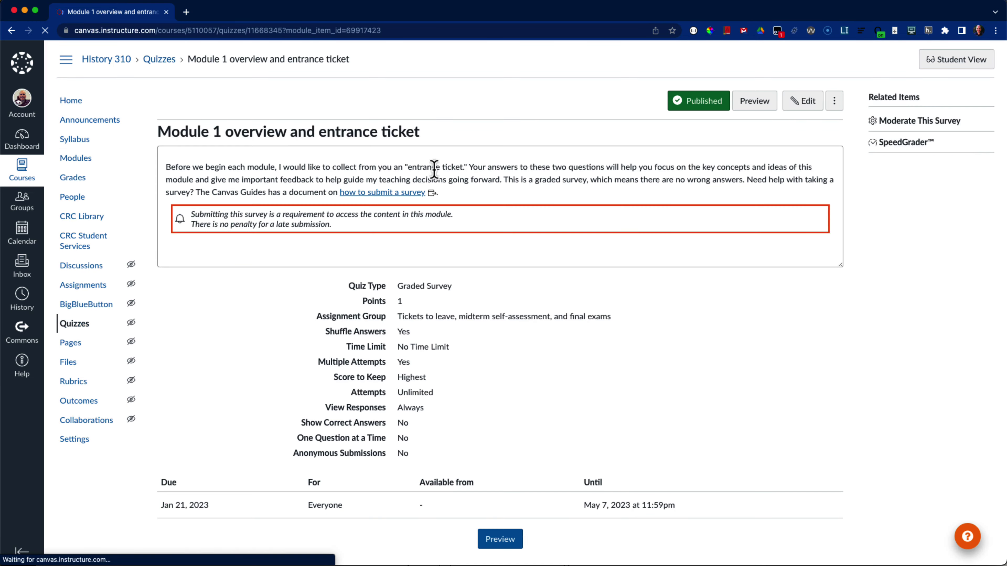
left_click(803, 102)
scroll(653, 436, "down", 15)
left_click(312, 428)
type("jan 21, 2023")
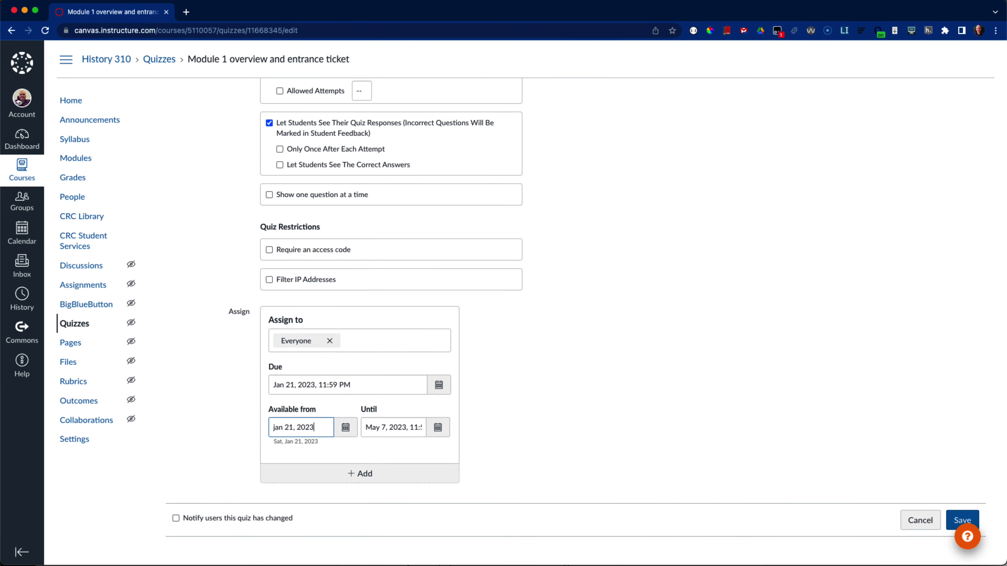
left_click(963, 521)
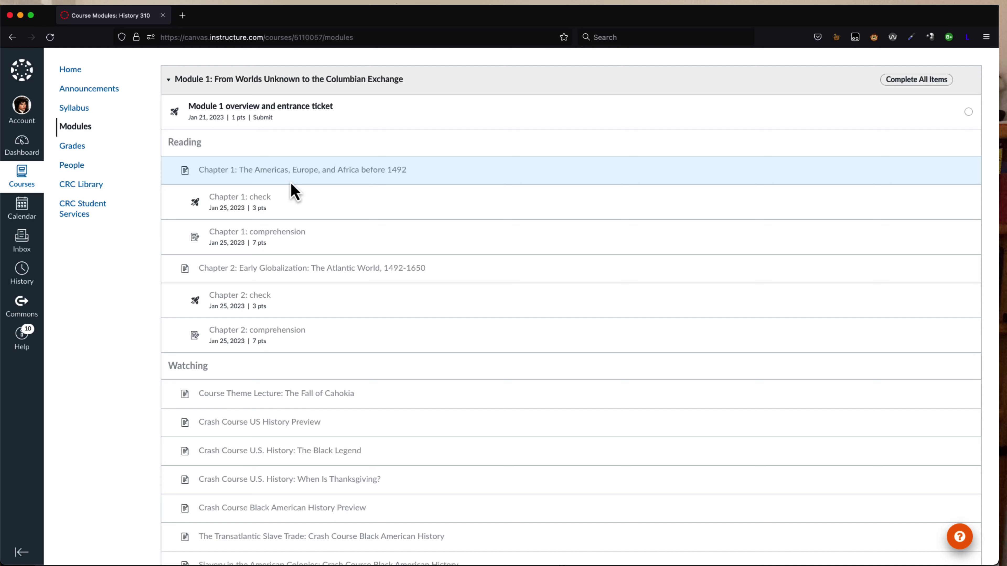
scroll(533, 363, "down", 8)
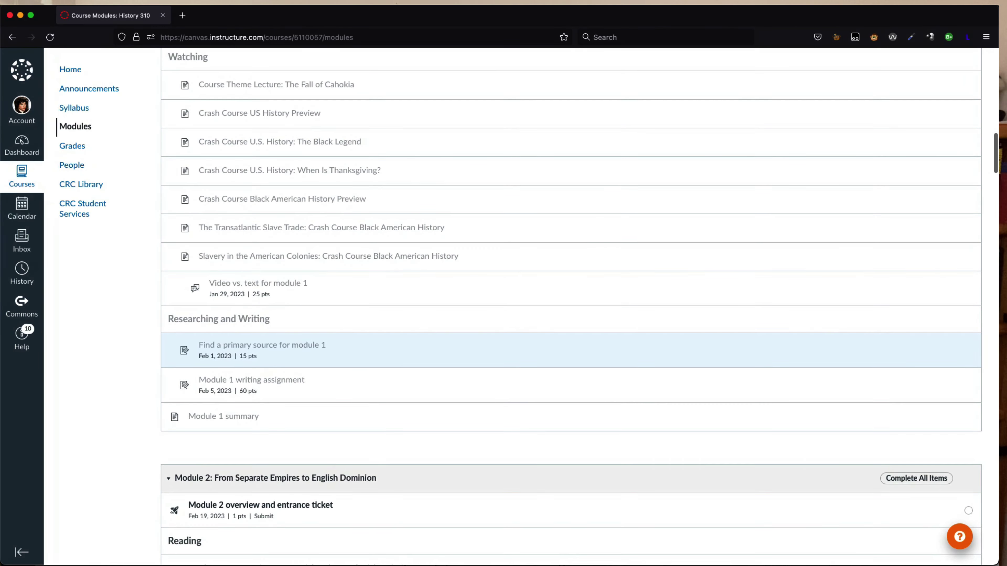
scroll(535, 367, "up", 5)
scroll(535, 317, "up", 4)
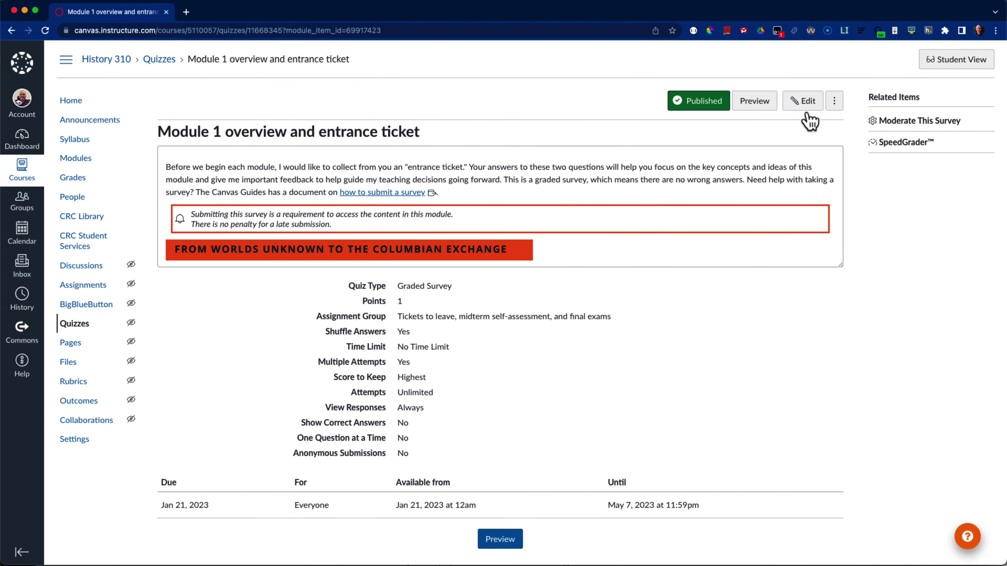
Add a second assignment entry to the entrance ticket quiz for the selected student.
left_click(810, 115)
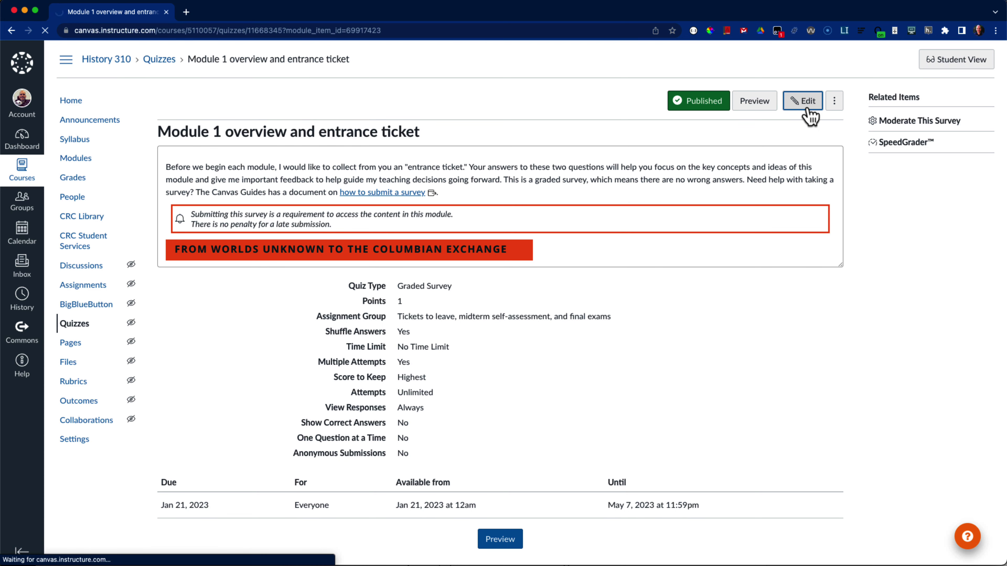
scroll(772, 468, "down", 5)
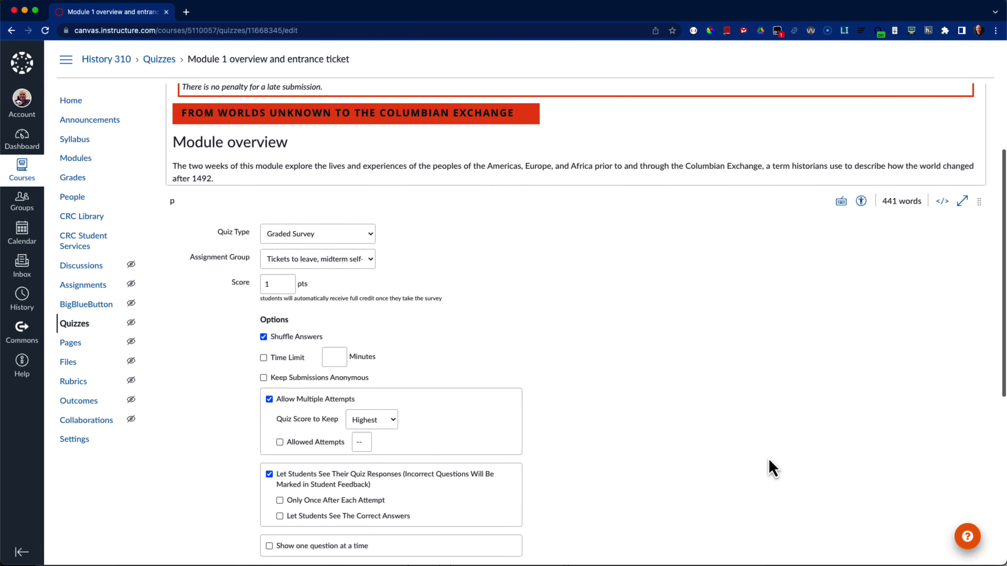
scroll(772, 468, "down", 8)
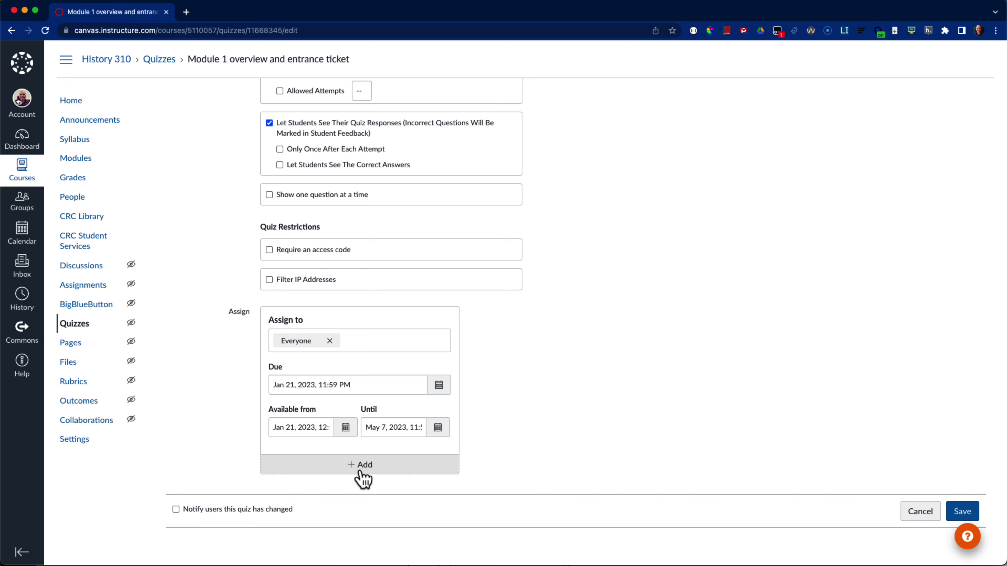
left_click(361, 464)
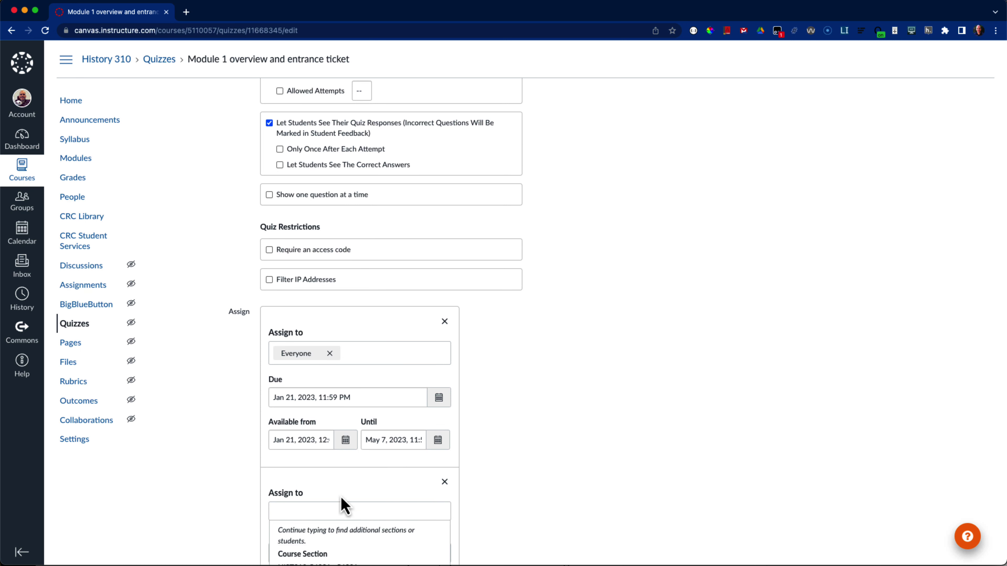
type("frodo")
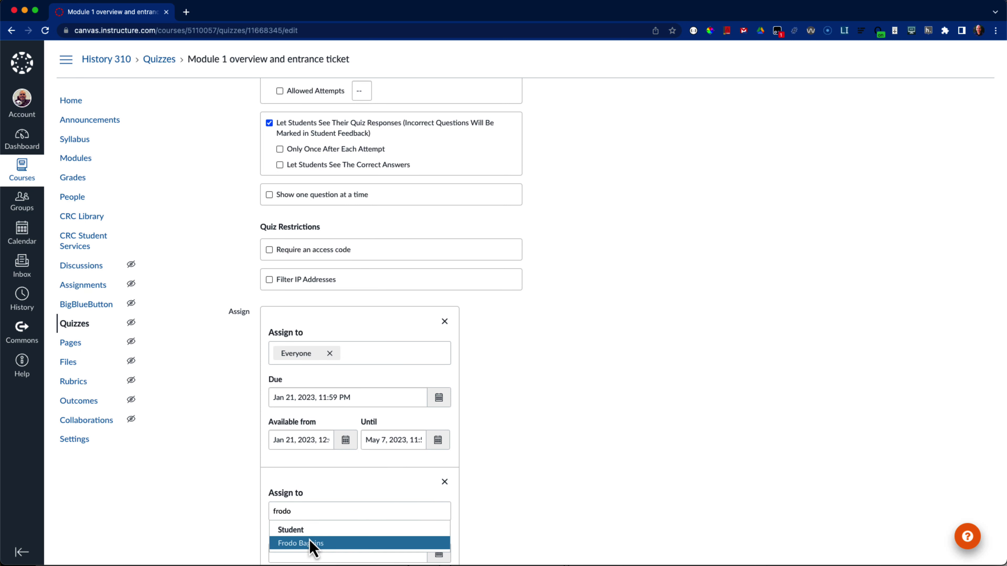
left_click(311, 543)
scroll(470, 498, "down", 2)
scroll(469, 492, "down", 2)
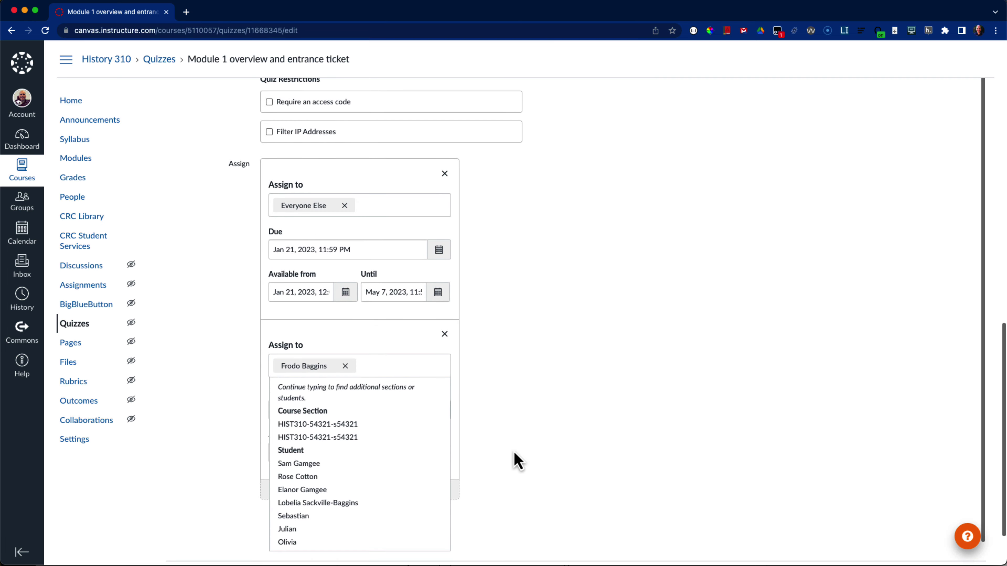
left_click(489, 449)
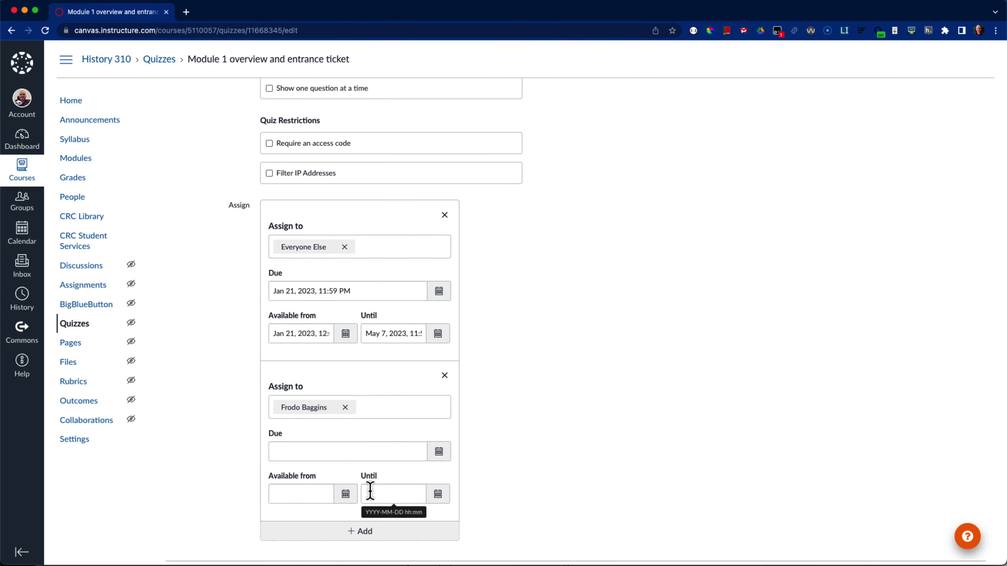
Give the student's entry a Jan 21, 2023 due date and May 7 until date, then save.
left_click(326, 451)
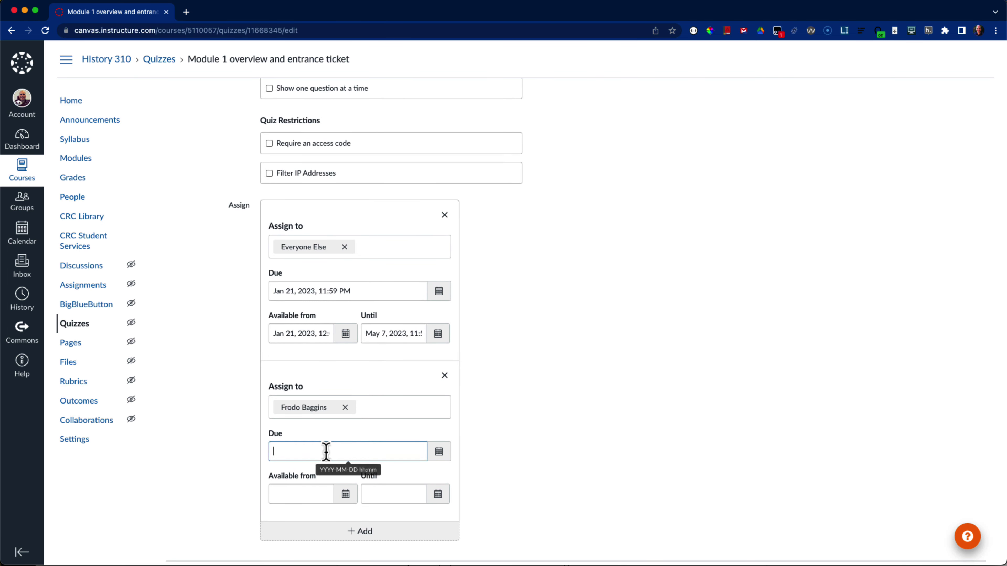
type("jan 21, 2023")
key("Tab")
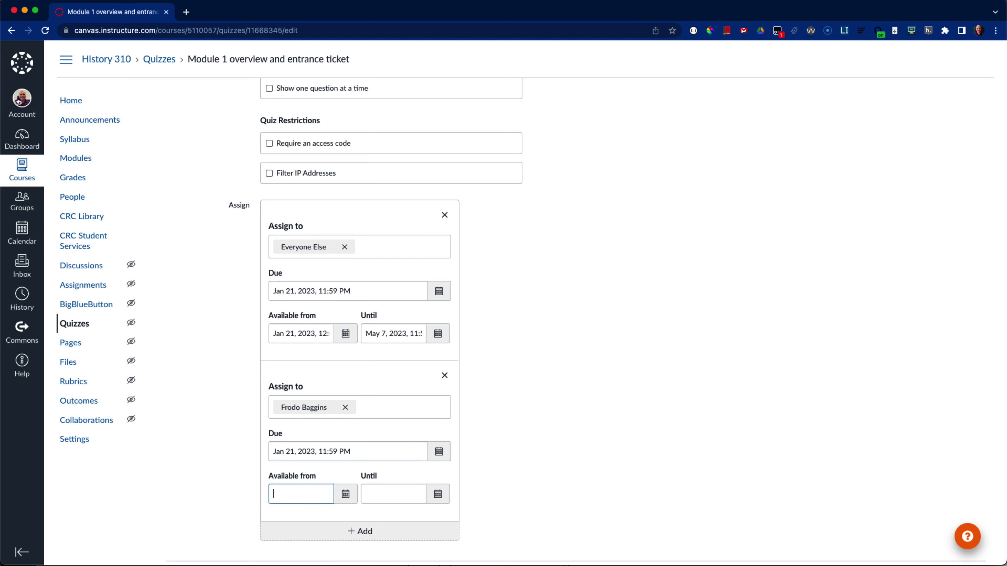
key("Tab")
type("may")
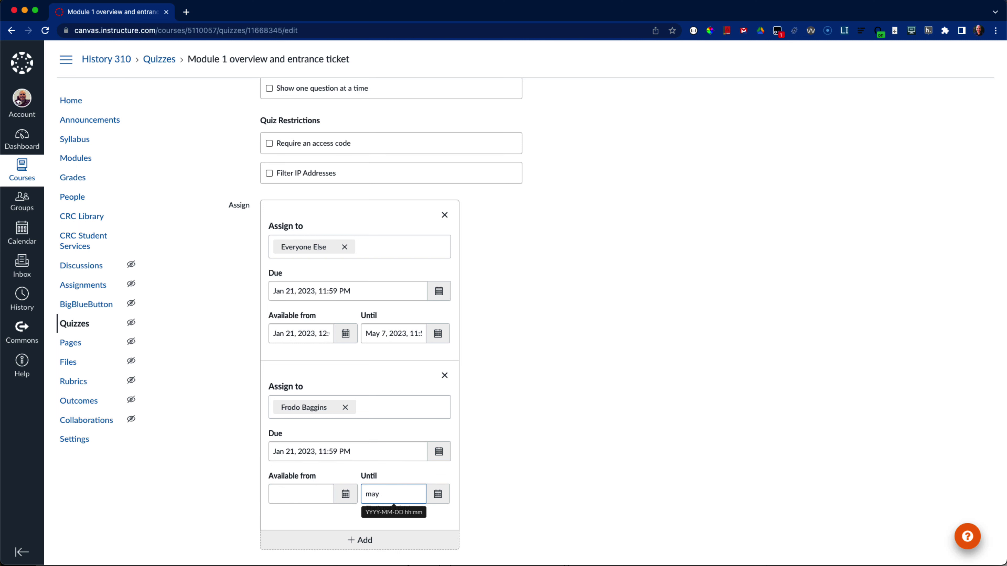
type(" 7")
left_click(932, 484)
scroll(932, 485, "down", 2)
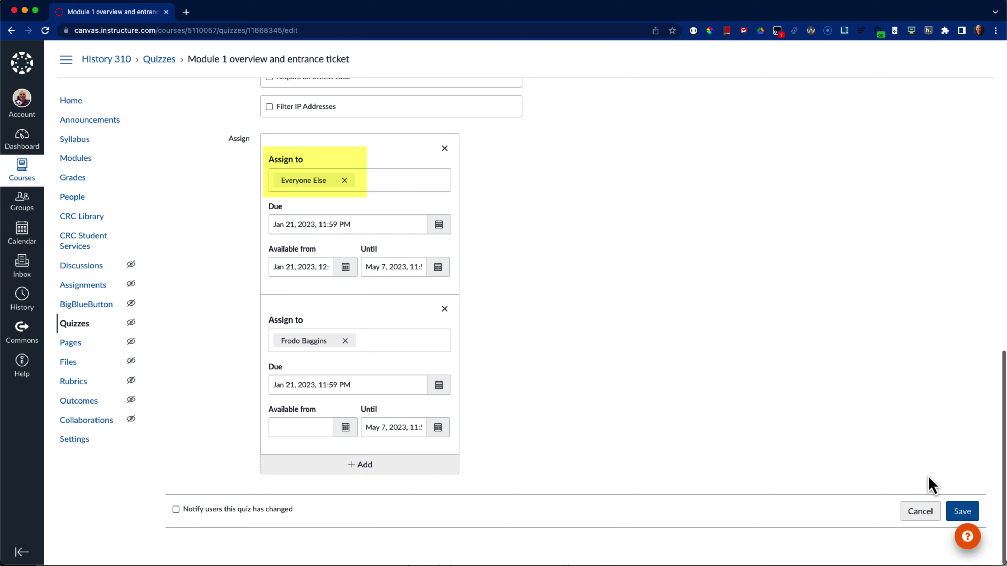
left_click(964, 512)
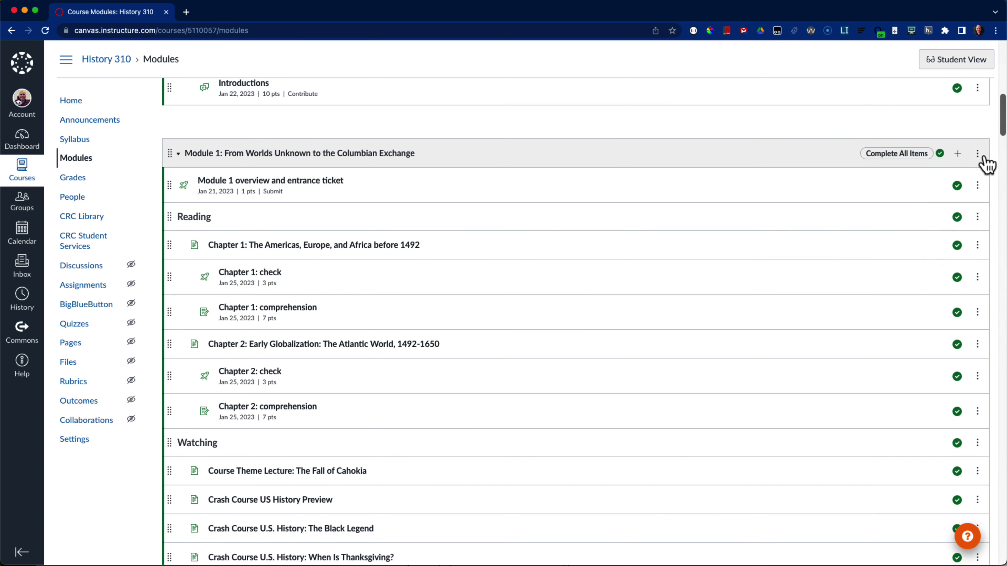
Reopen Module 1's settings and keep 'submit the assignment' as the entrance ticket requirement.
left_click(977, 153)
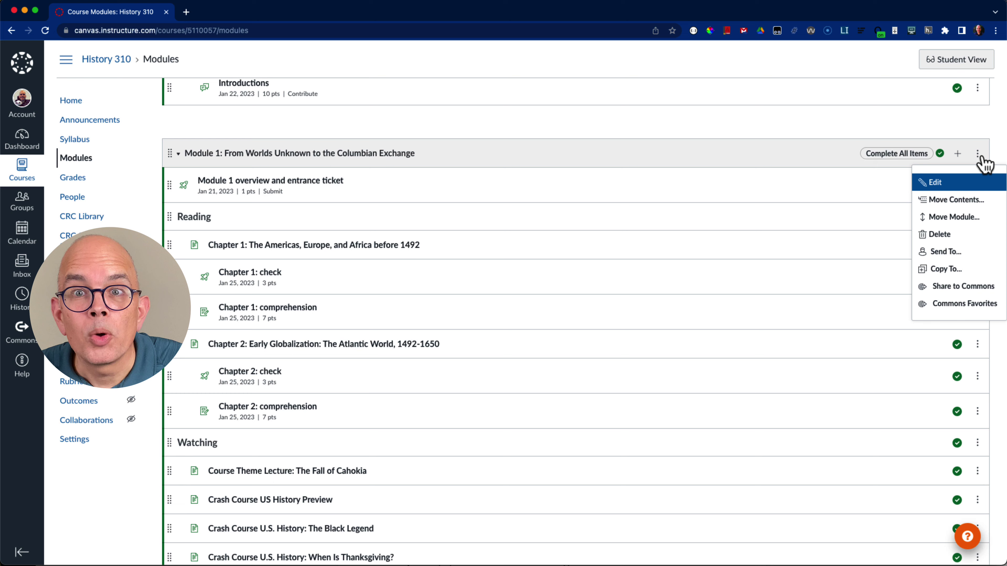
left_click(935, 183)
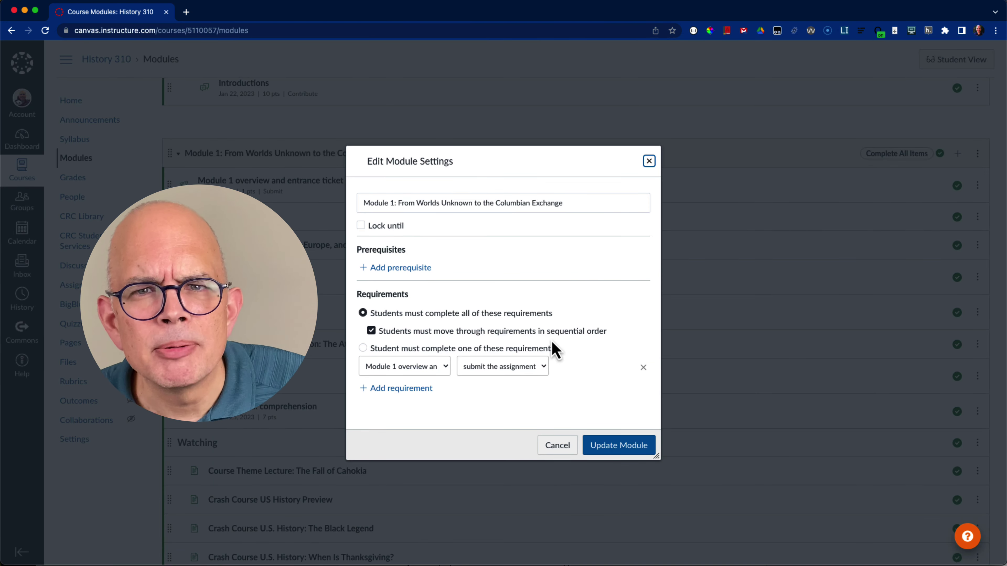
left_click(544, 368)
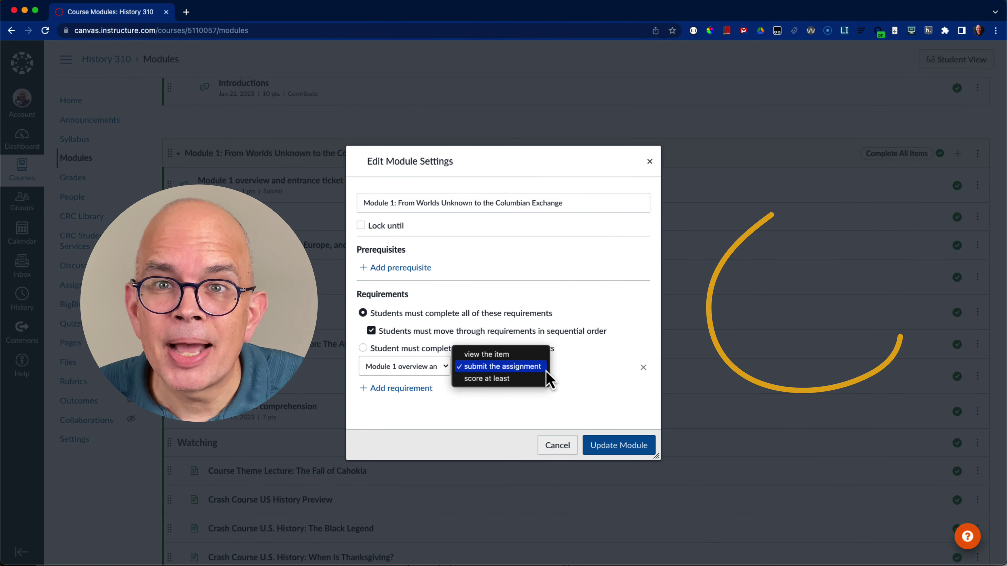
left_click(561, 379)
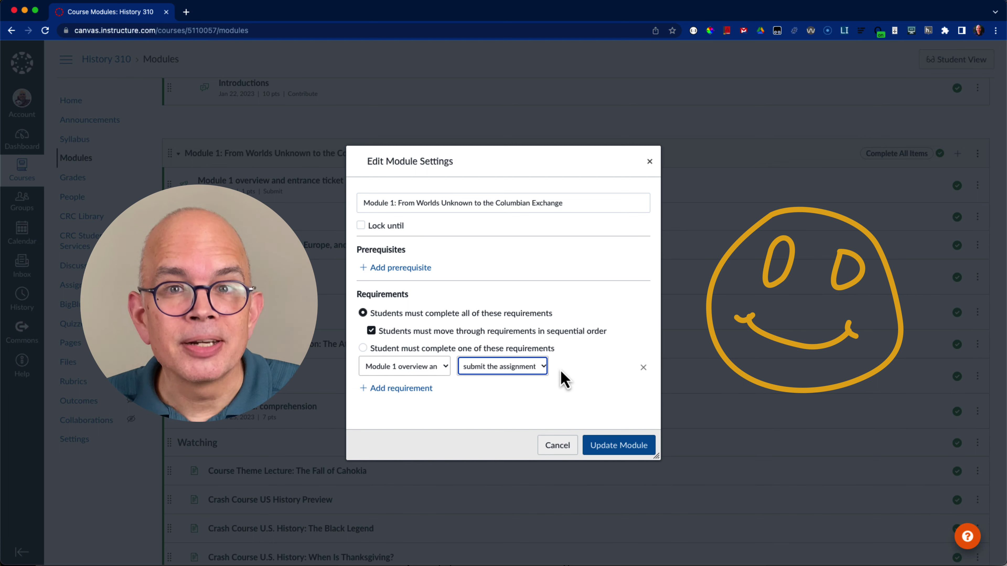